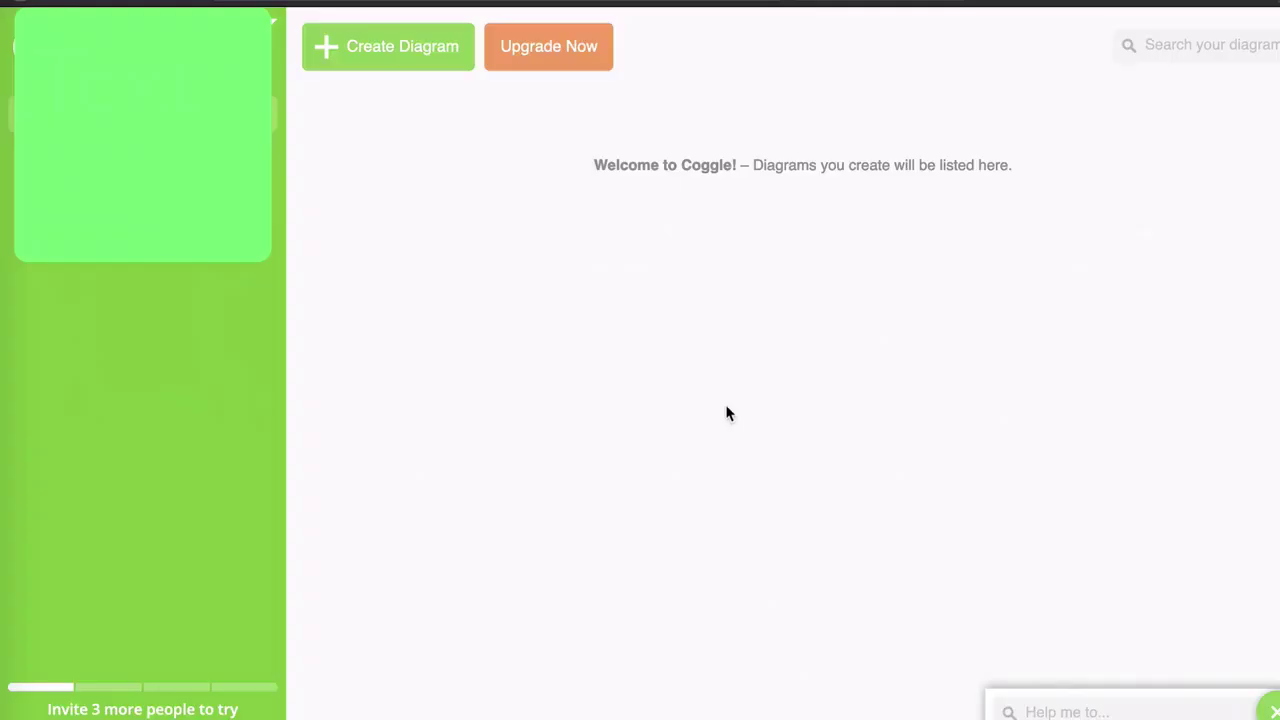
Create a new blank diagram and hide the Work With Others tip
click(407, 59)
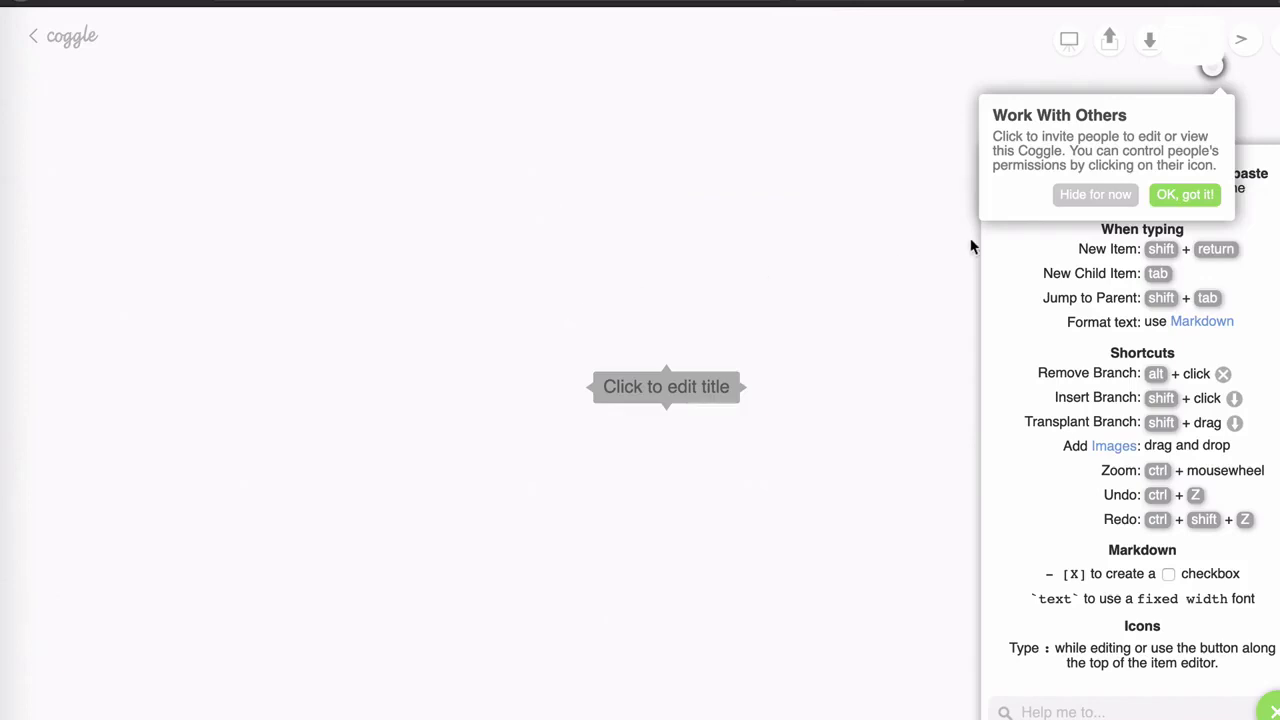
click(1083, 196)
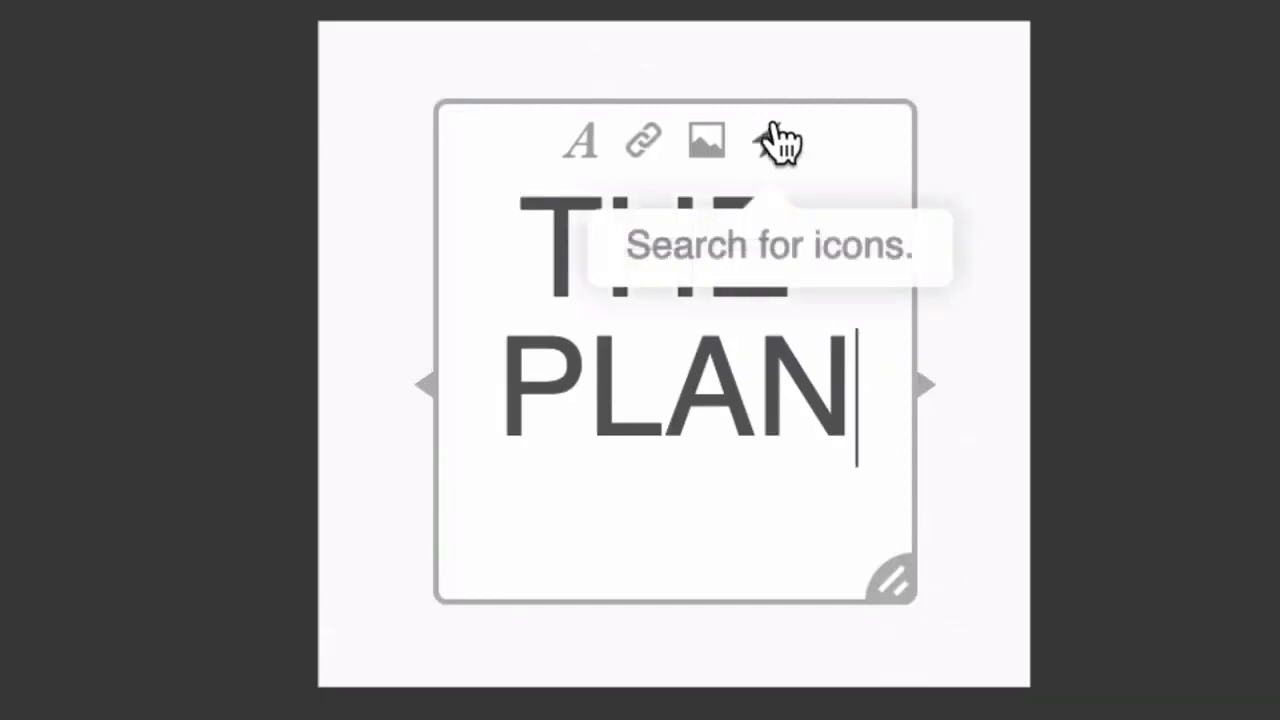
Insert the :recycle: icon after THE PLAN in the central node's title
click(772, 138)
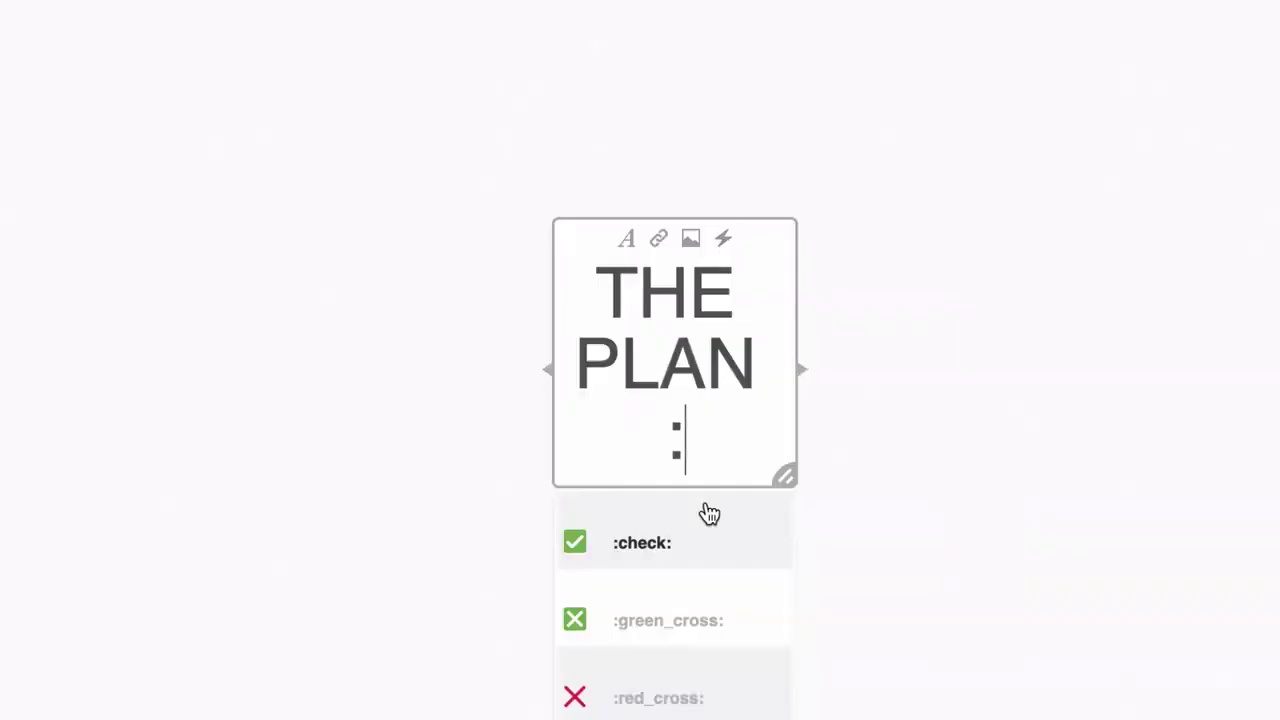
scroll(706, 512, down, 2)
scroll(706, 512, down, 5)
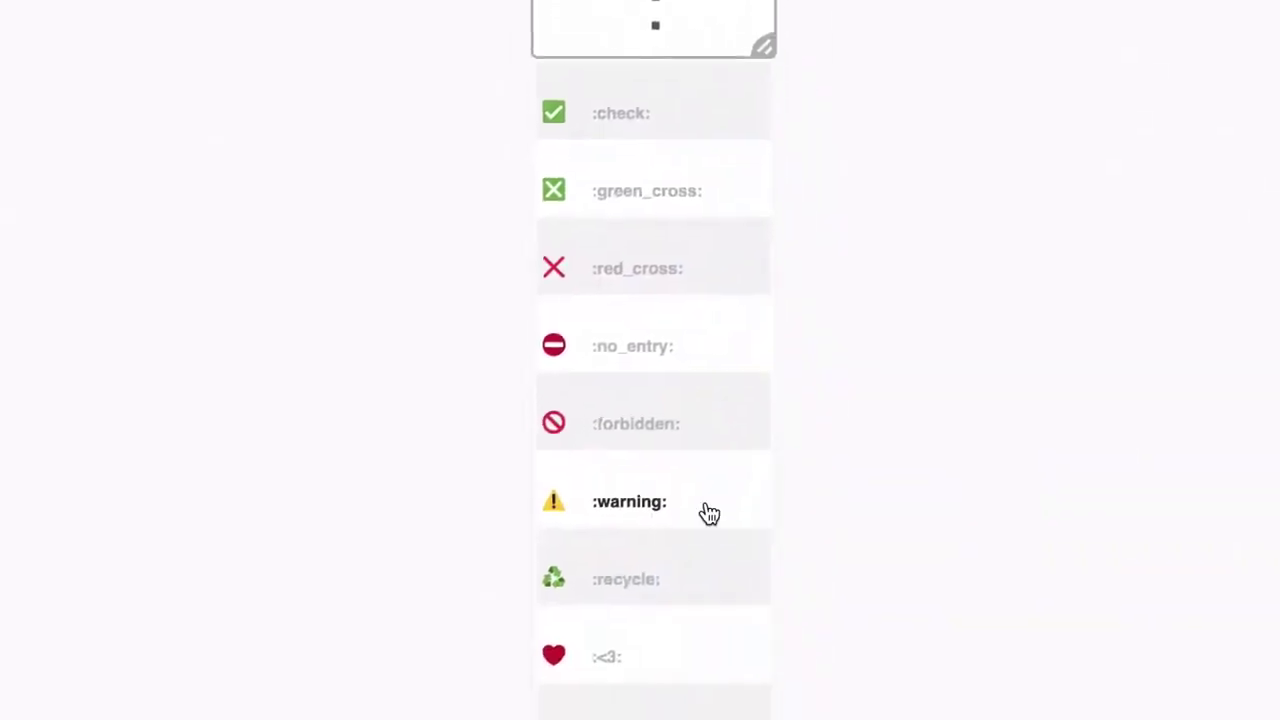
scroll(708, 514, down, 2)
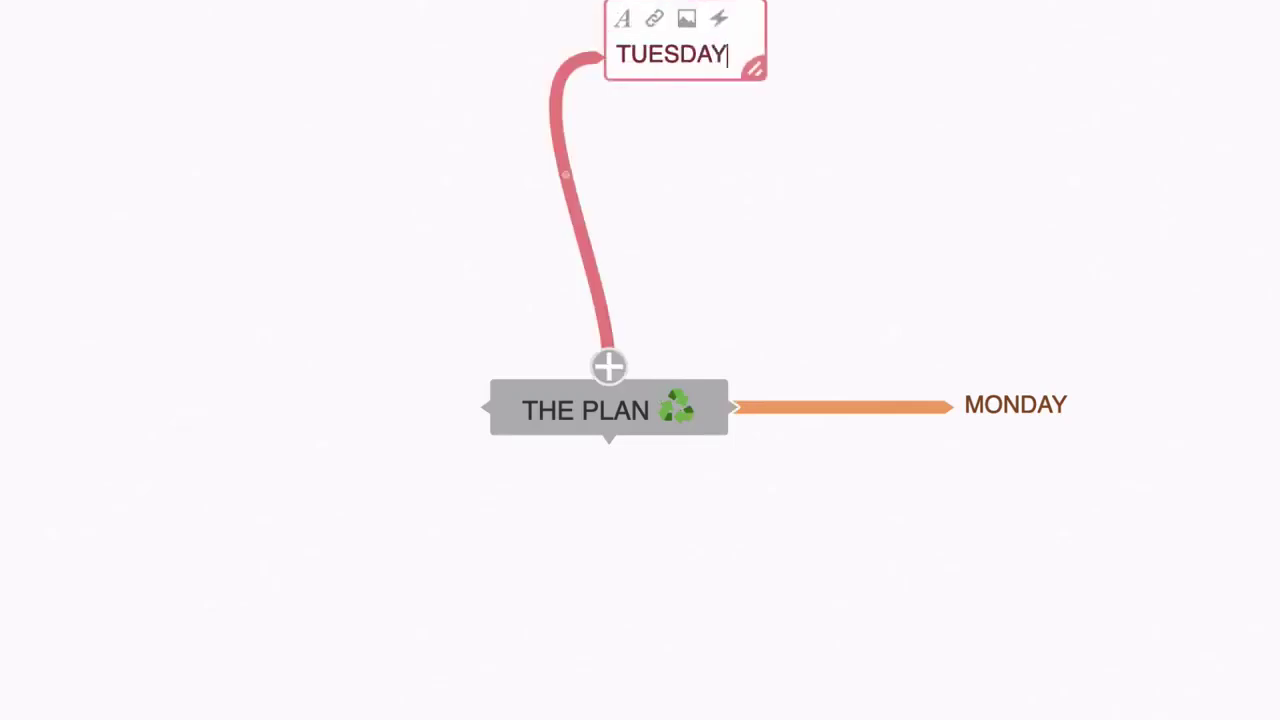
Finish the TUESDAY node and add a WEDNESDAY branch below THE PLAN
key(Return)
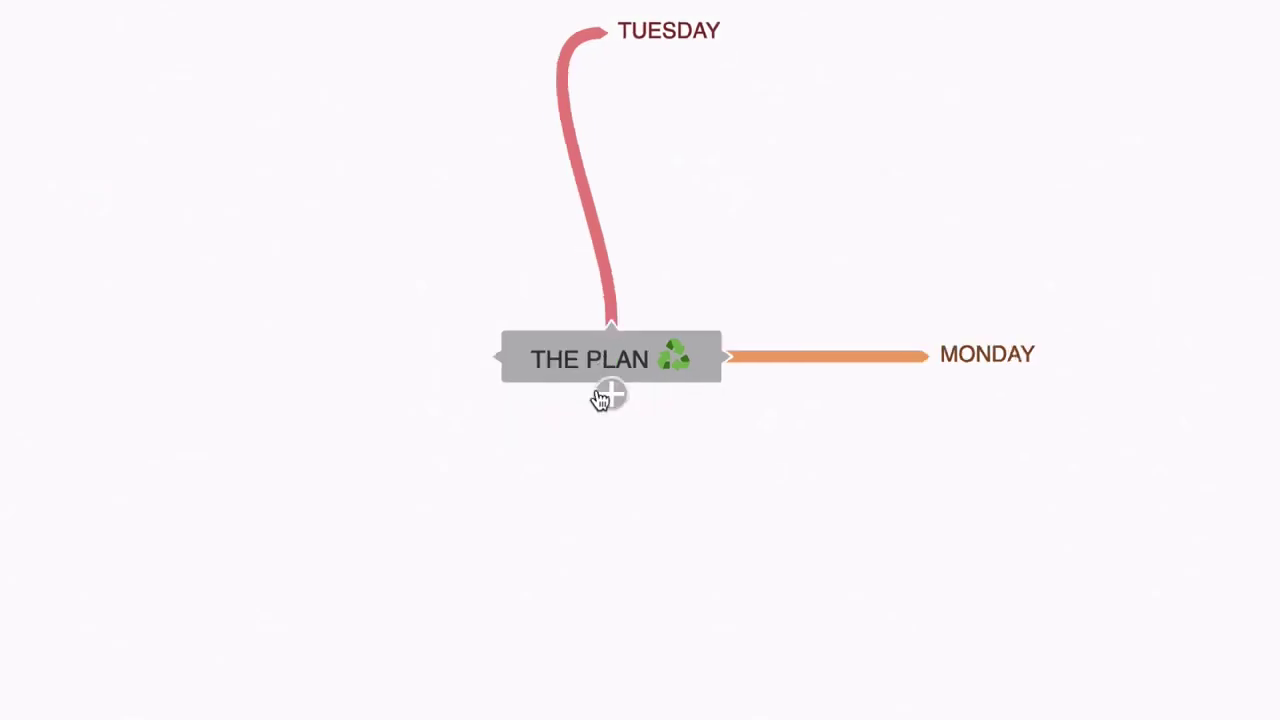
click(610, 395)
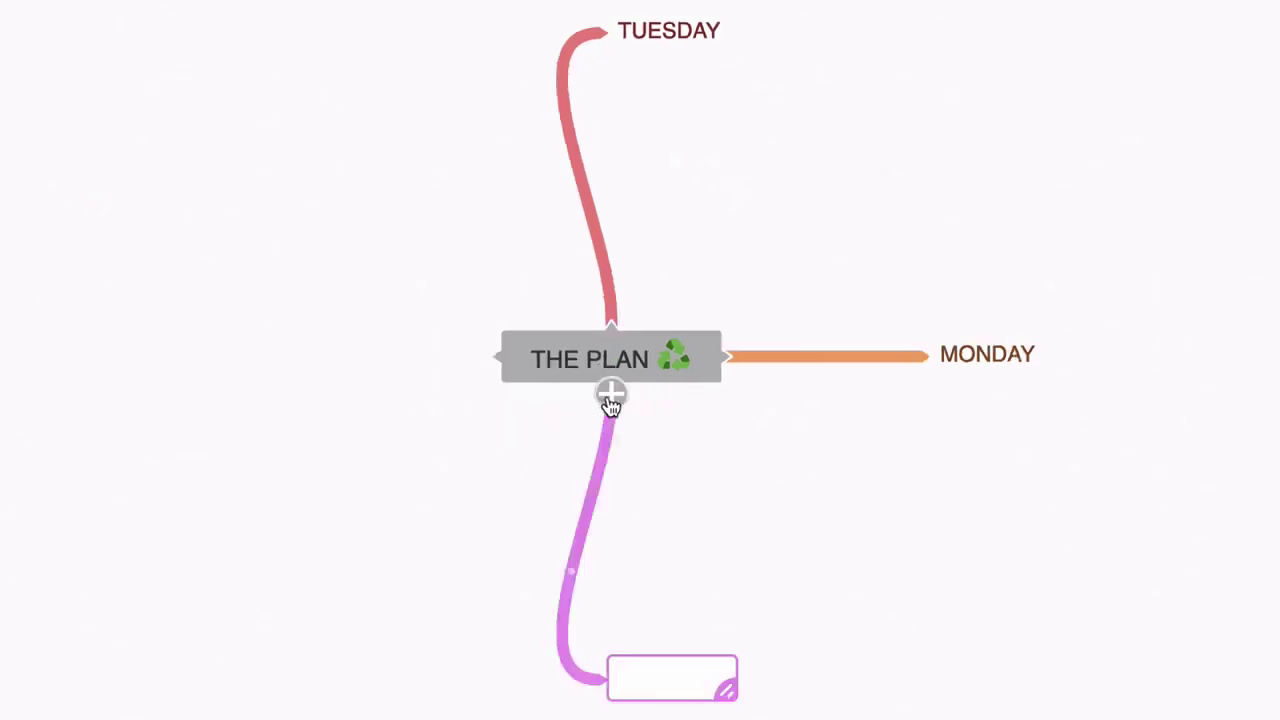
text(WEDNESDAY)
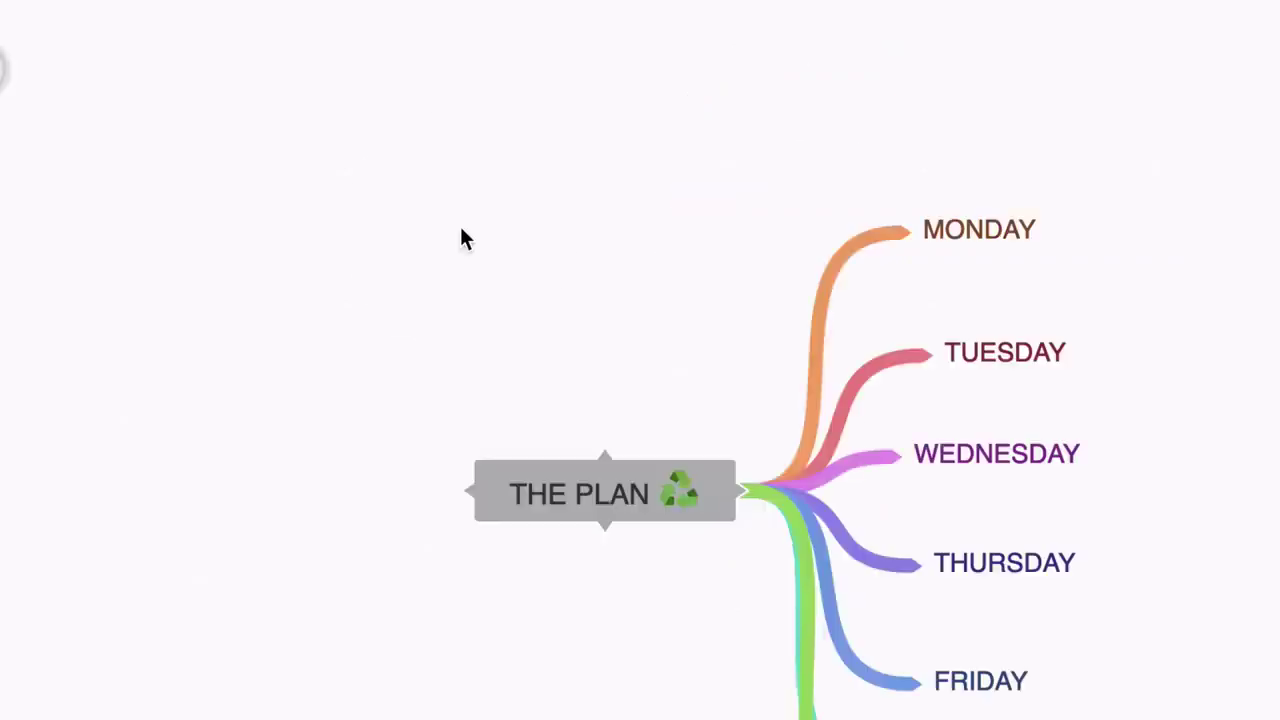
Zoom in on the map and pan it up and left so the day branches fill the view
click(461, 232)
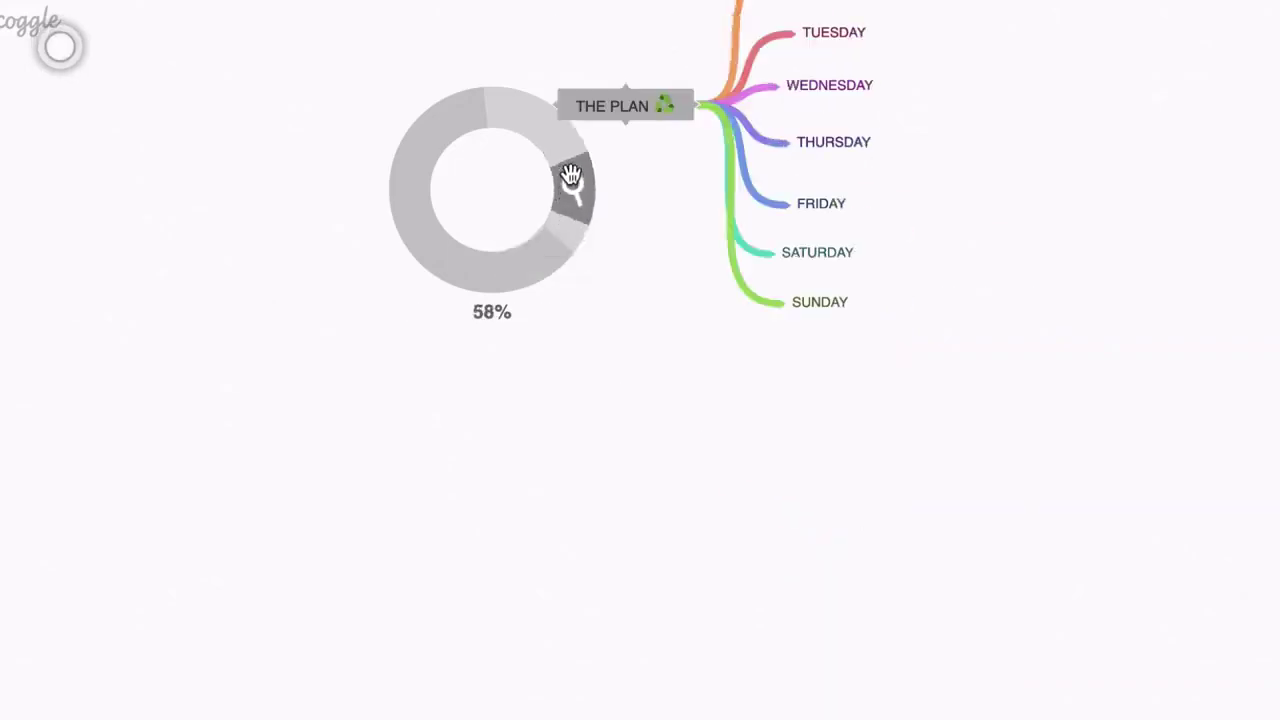
mouse_move(545, 90)
mouse_down()
mouse_move(534, 57)
mouse_move(534, 80)
mouse_up()
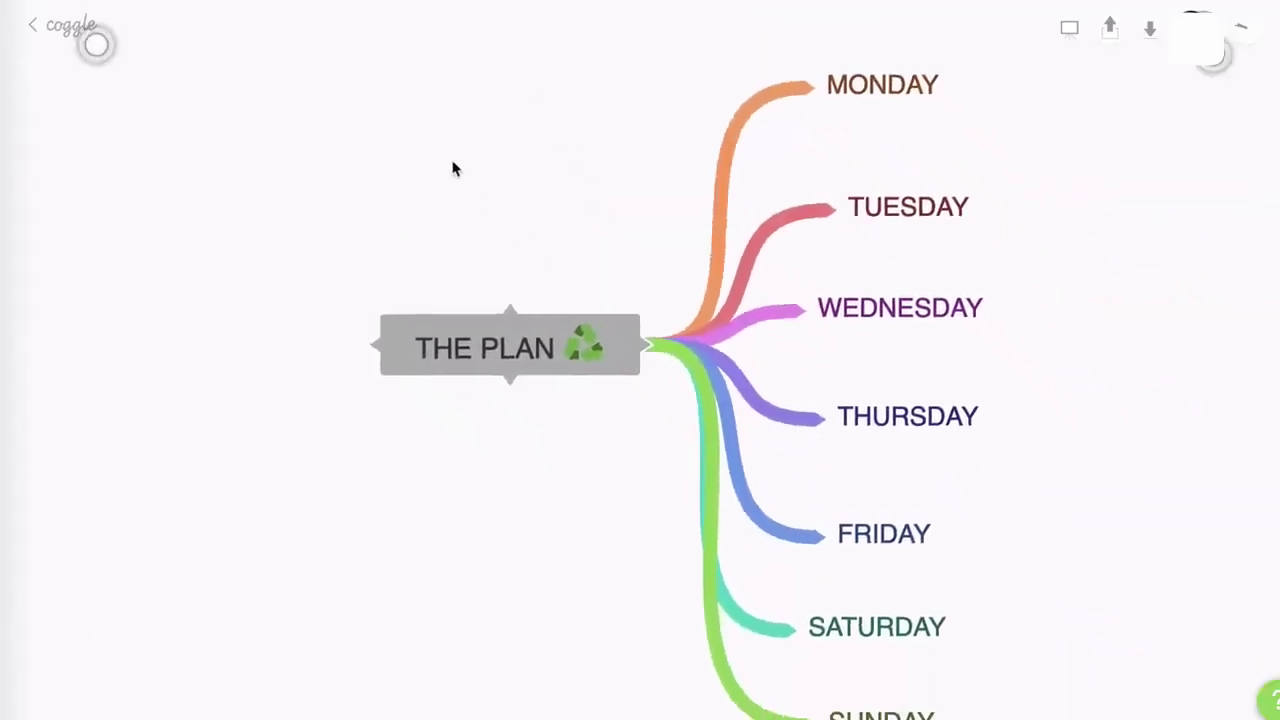
drag(505, 218, 377, 192)
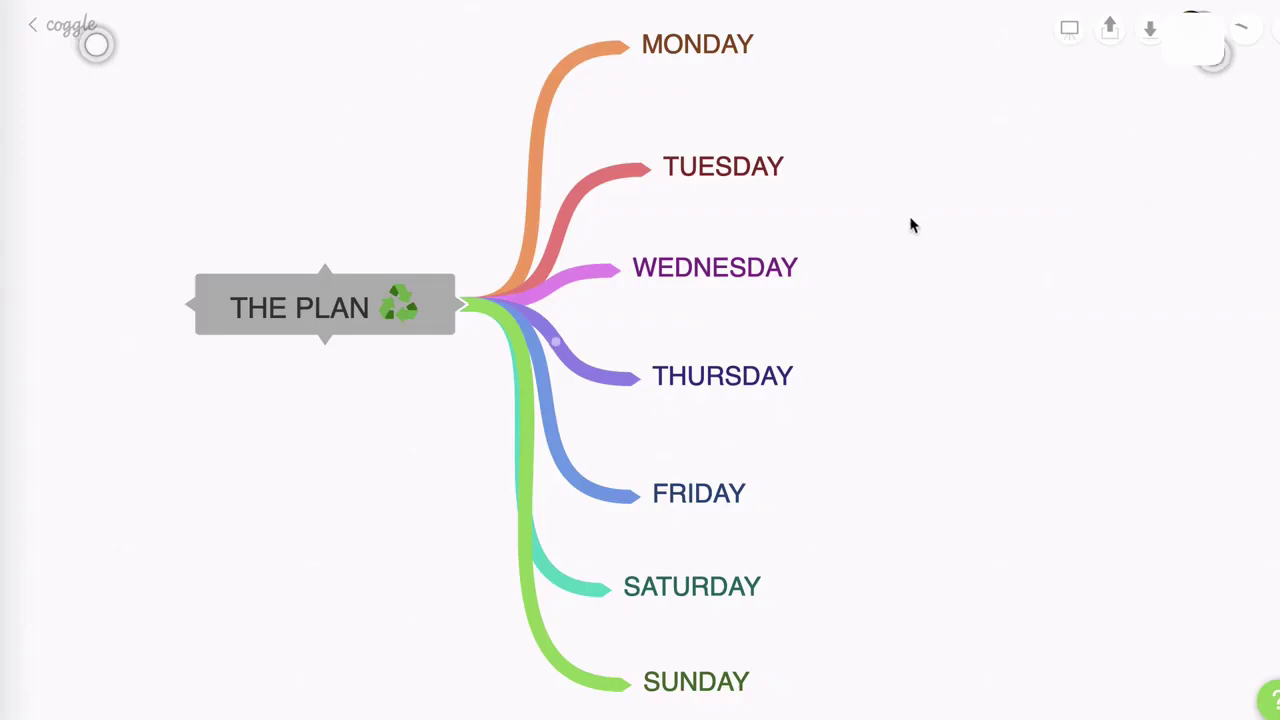
Add a child node labelled AM to the MONDAY branch
drag(911, 223, 765, 503)
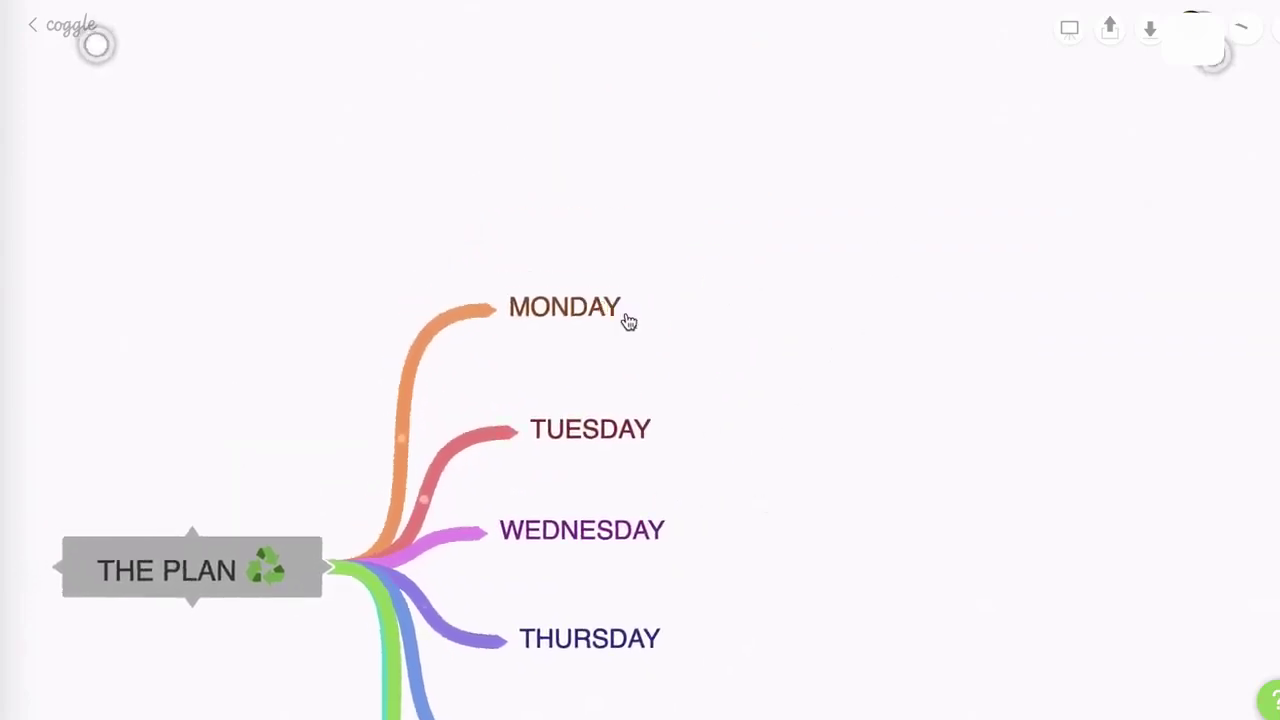
mouse_move(530, 316)
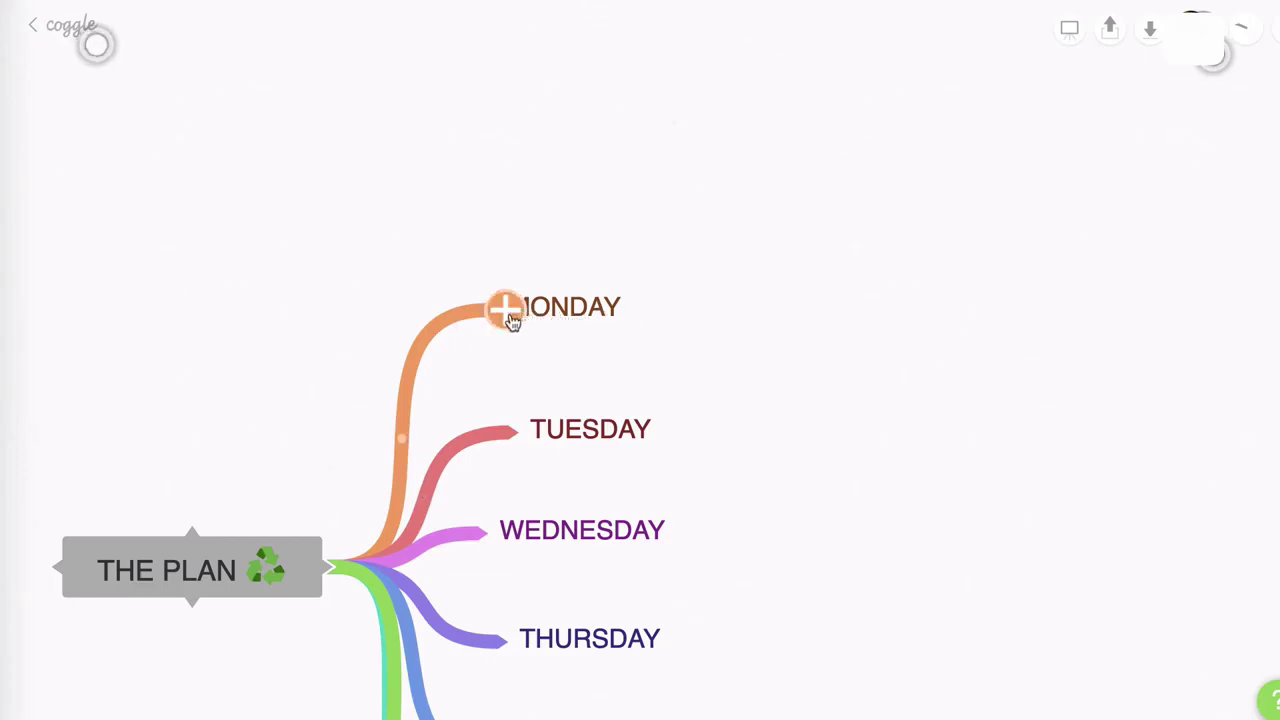
click(506, 312)
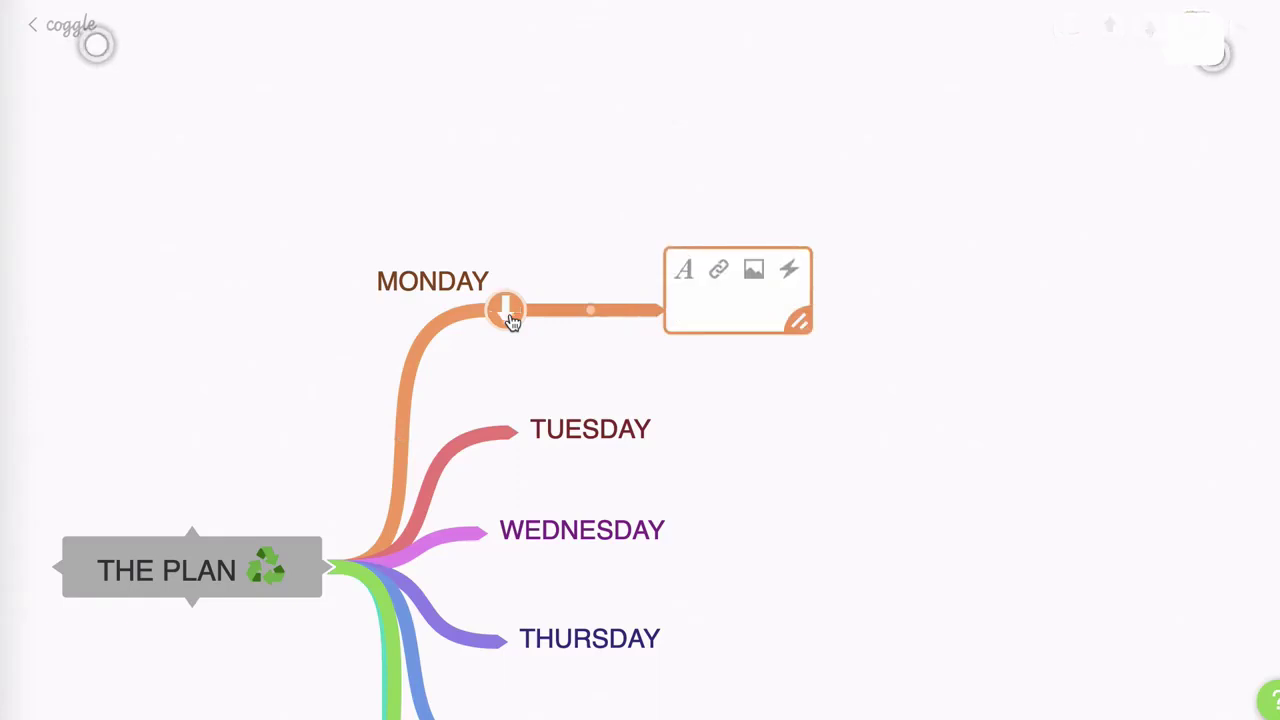
text(AM)
key(Return)
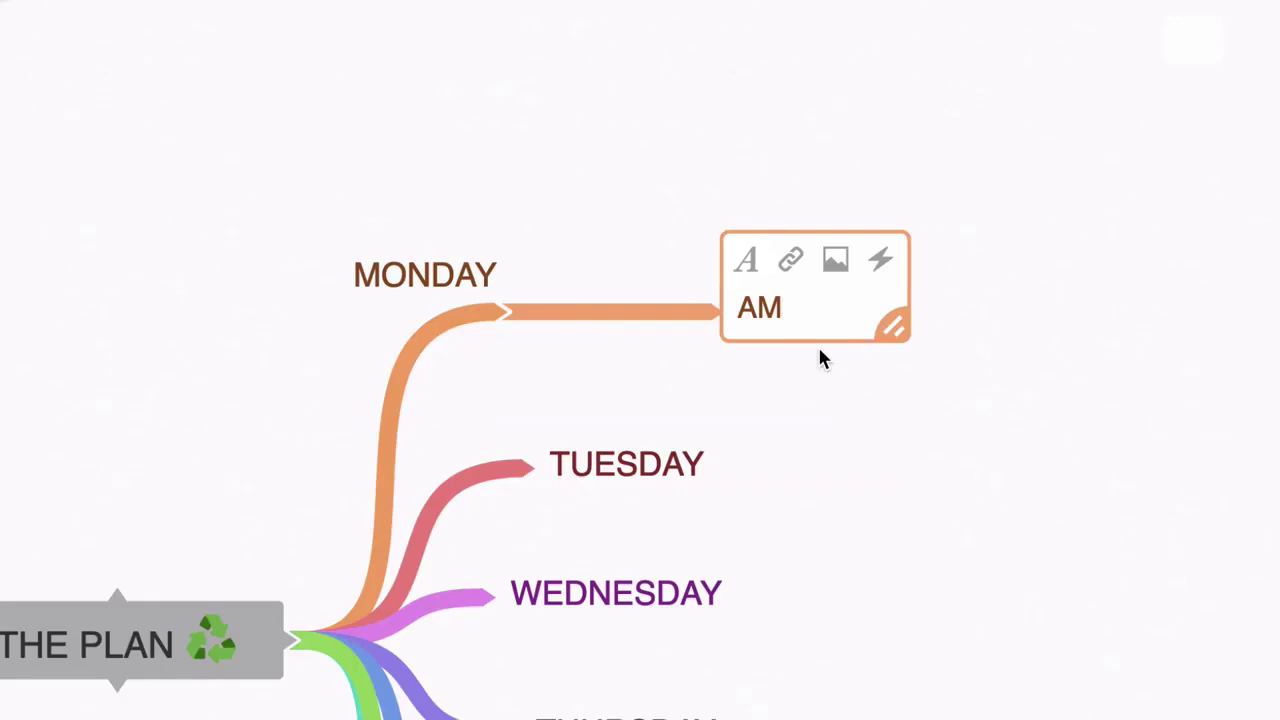
Create an empty sibling node below AM on the MONDAY branch
key(Return)
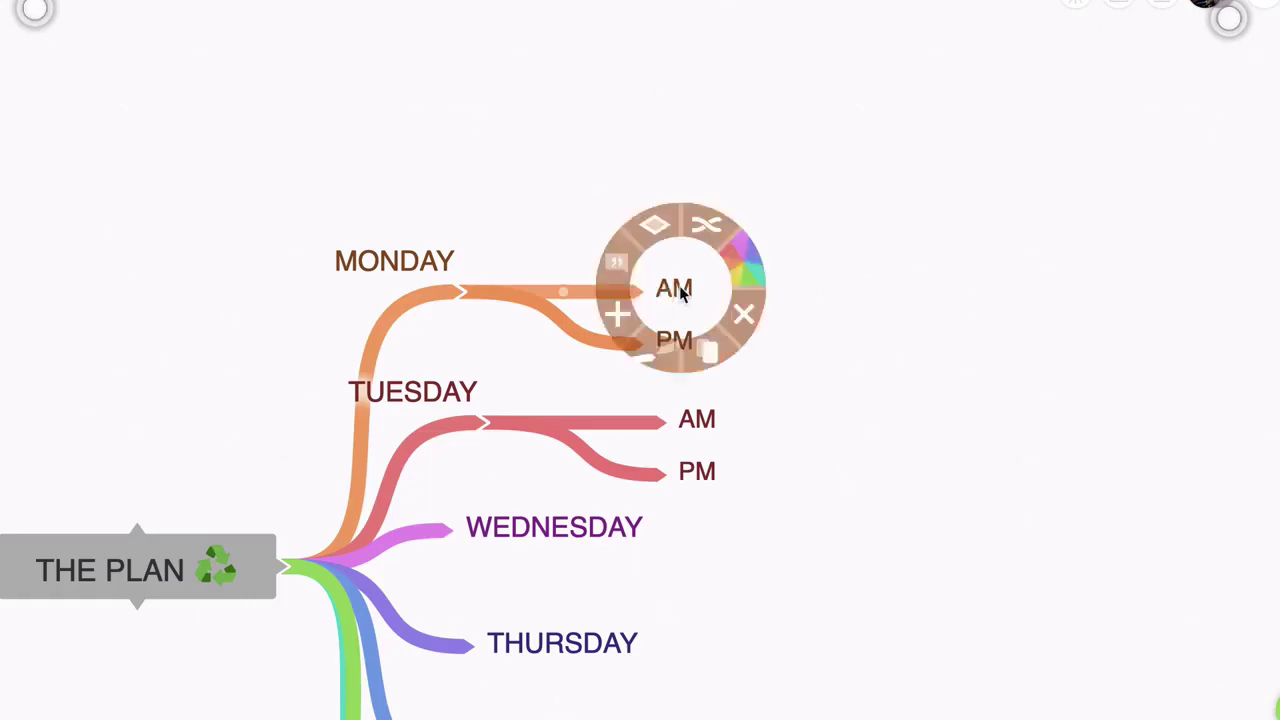
click(660, 230)
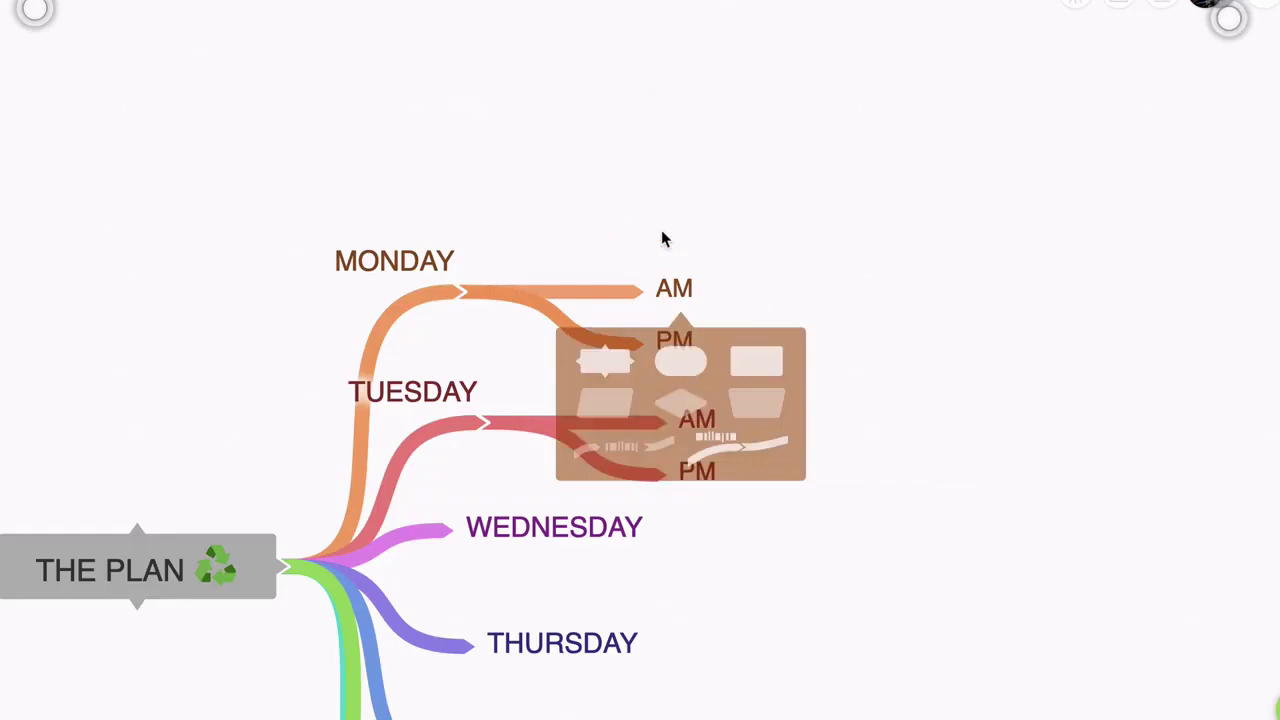
click(682, 406)
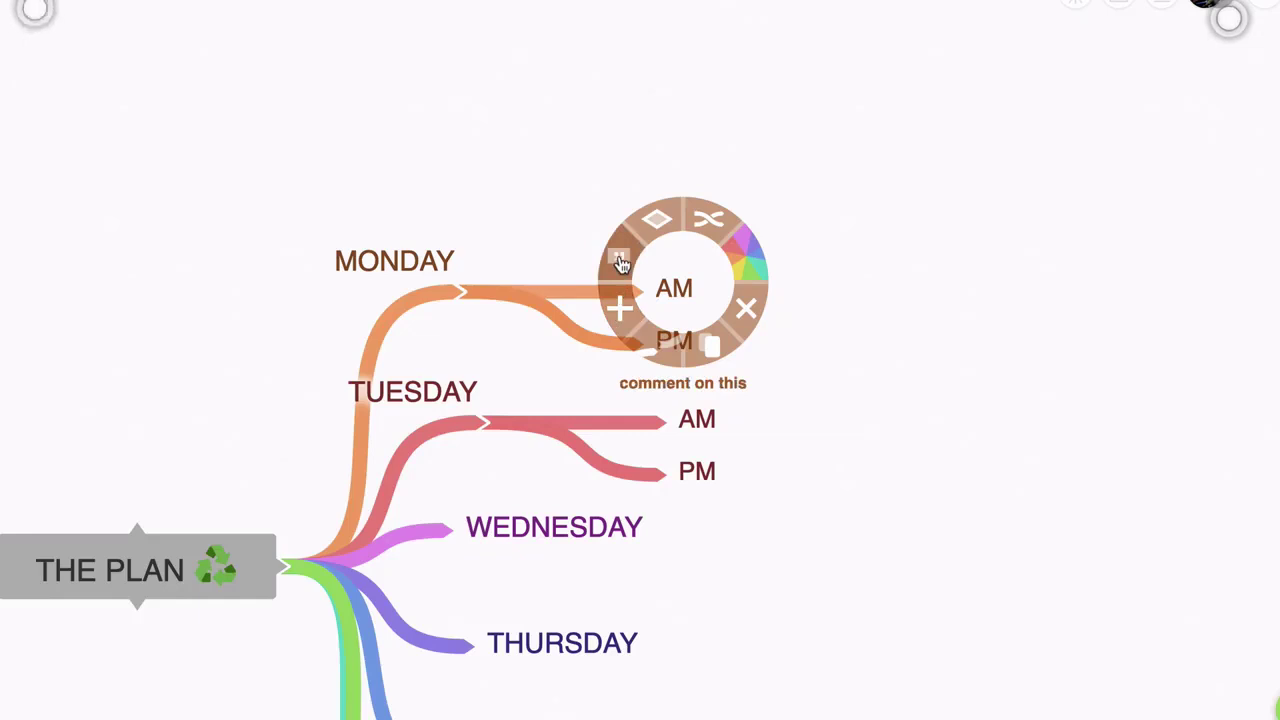
click(820, 349)
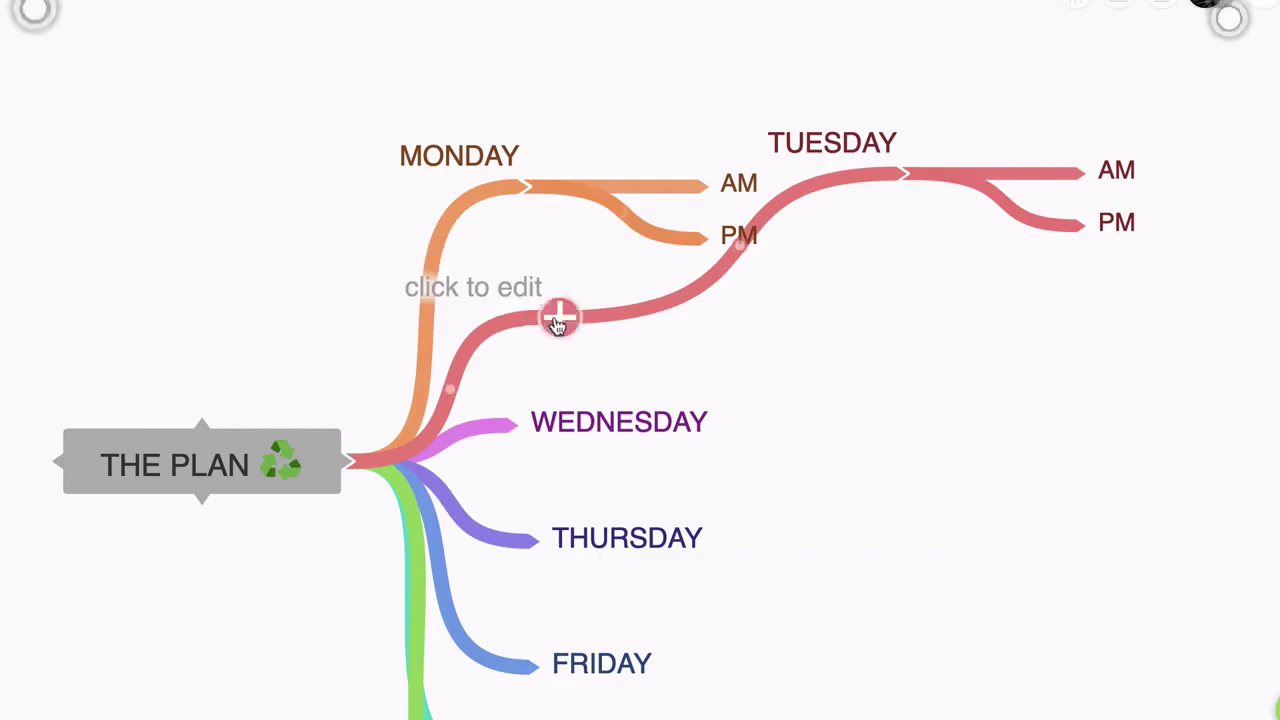
Delete the empty 'click to edit' node from the TUESDAY branch
click(558, 320)
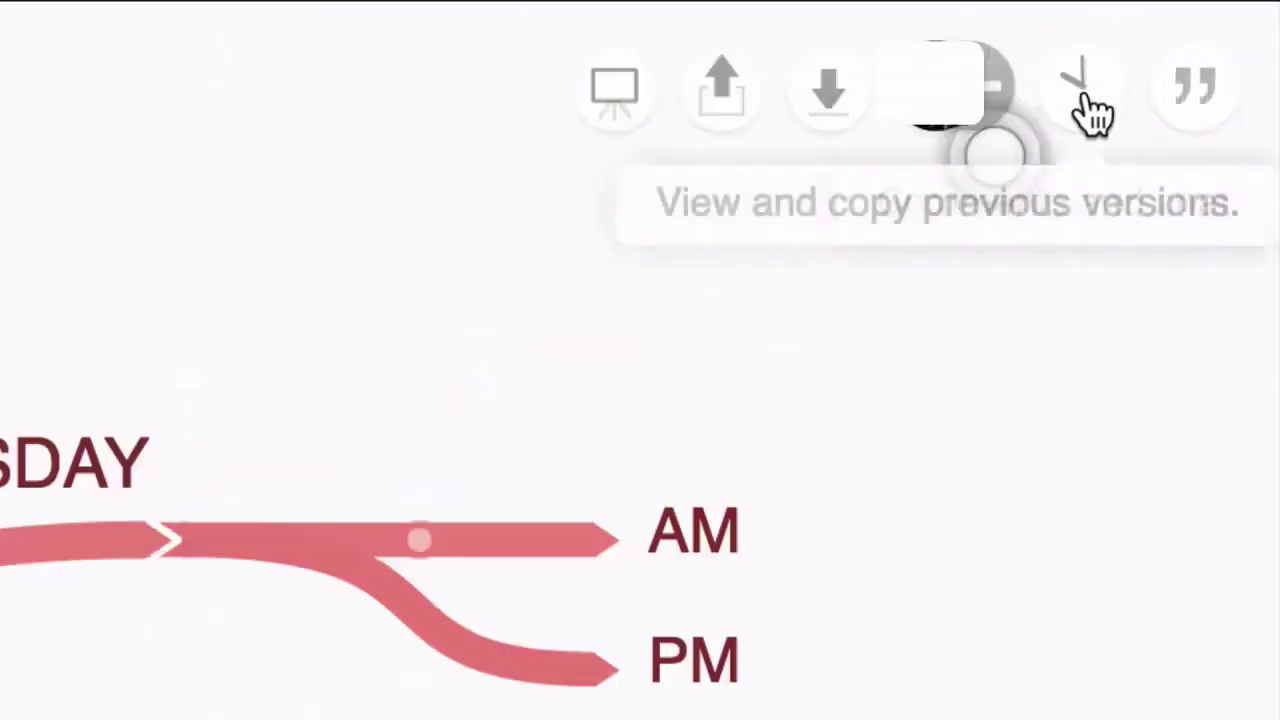
Make a copy of THE PLAN's version from 6 minutes ago via version history
click(1085, 100)
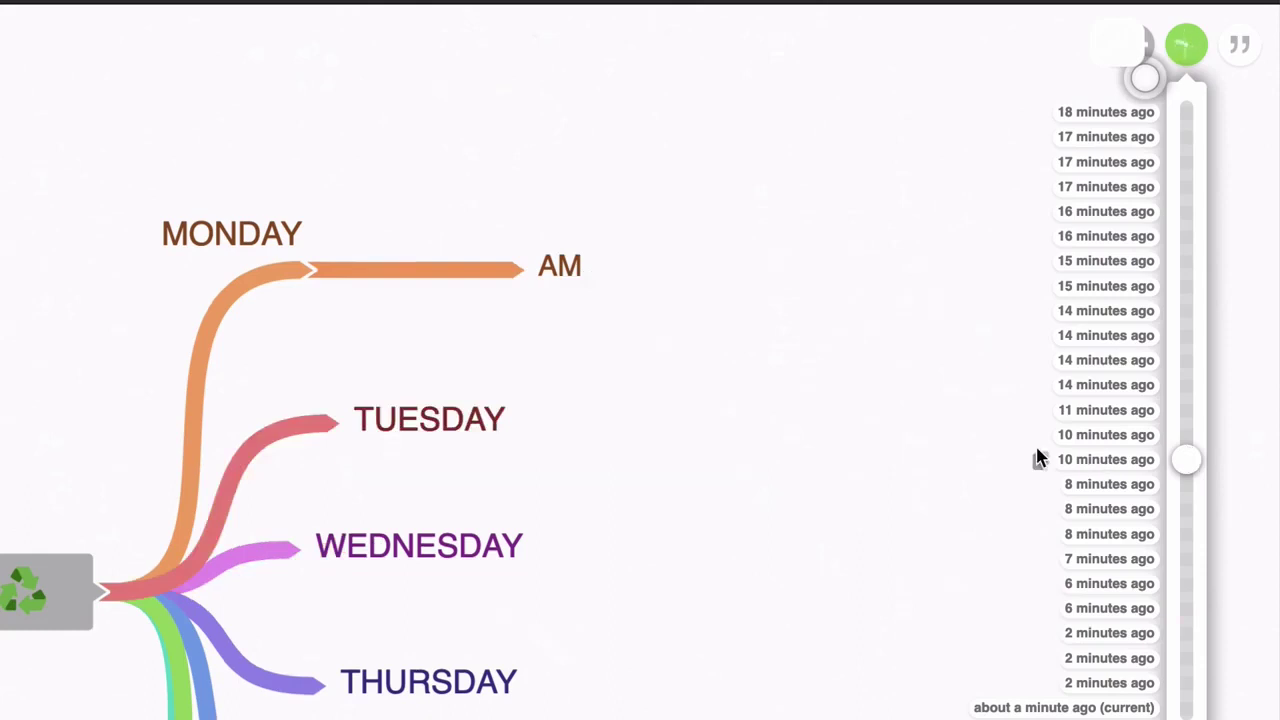
click(1110, 584)
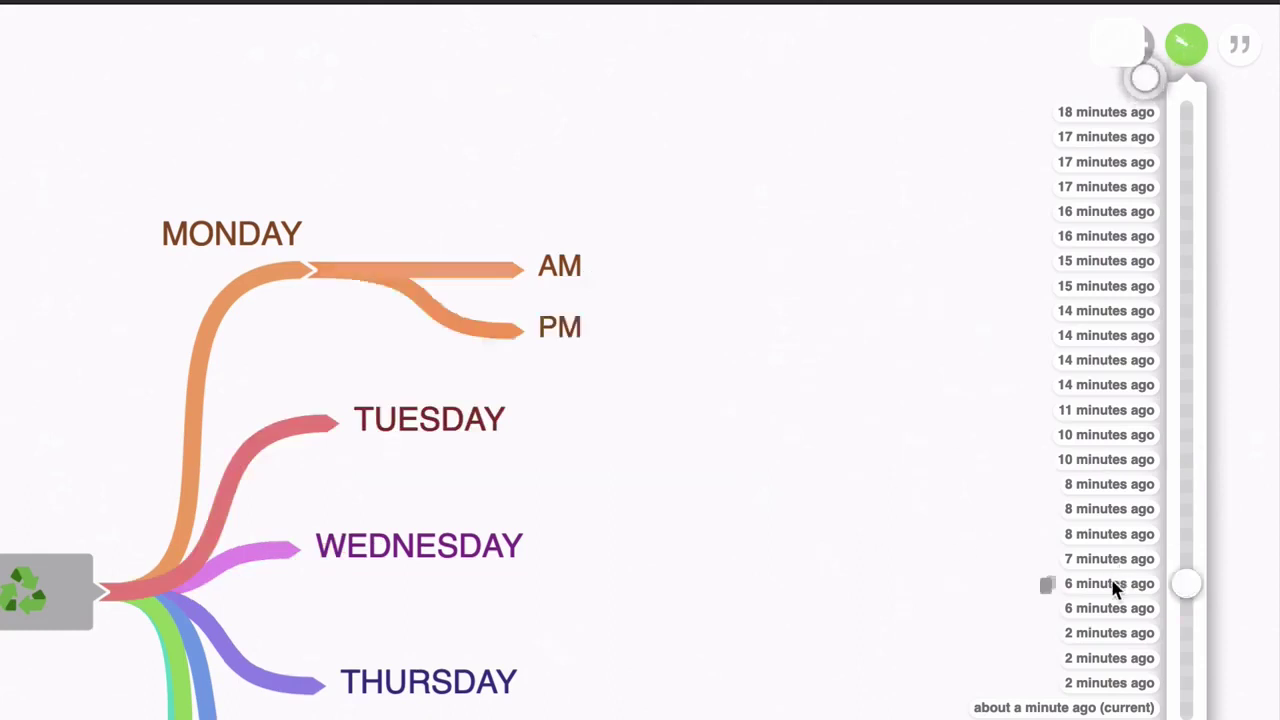
click(1120, 632)
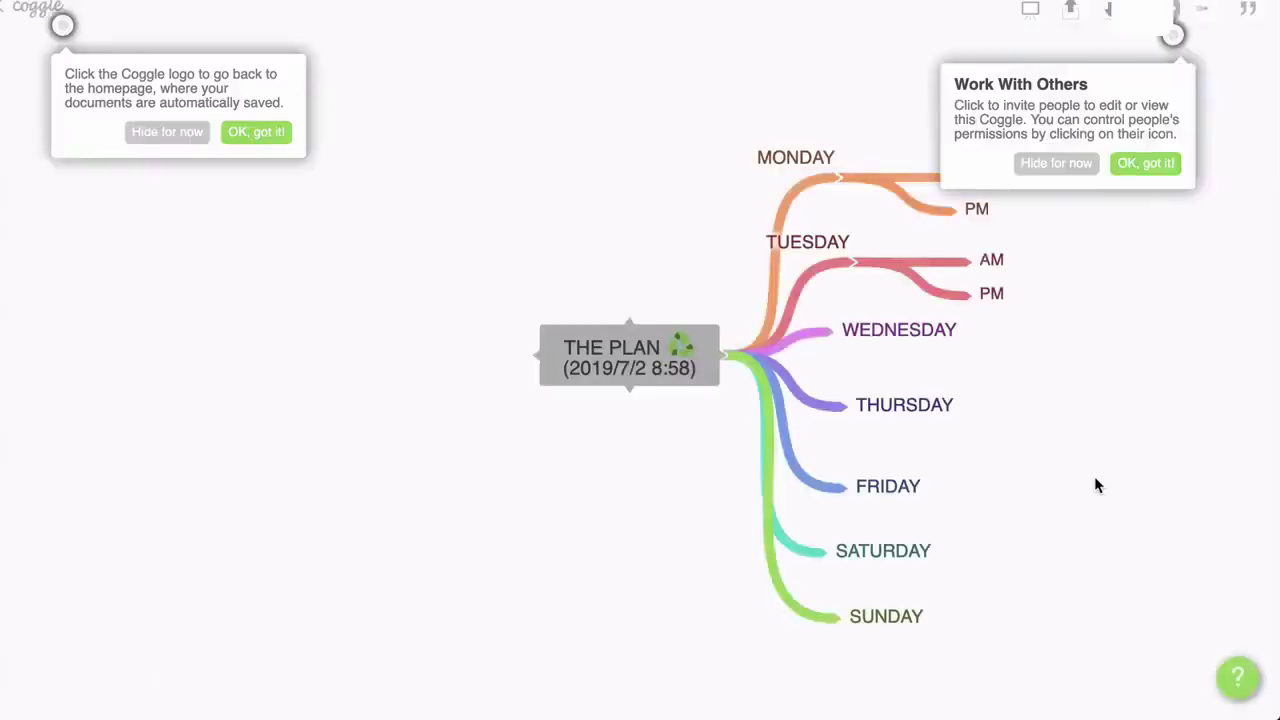
Shift the copied map left and hide the homepage and Work With Others tips
drag(1096, 422, 837, 417)
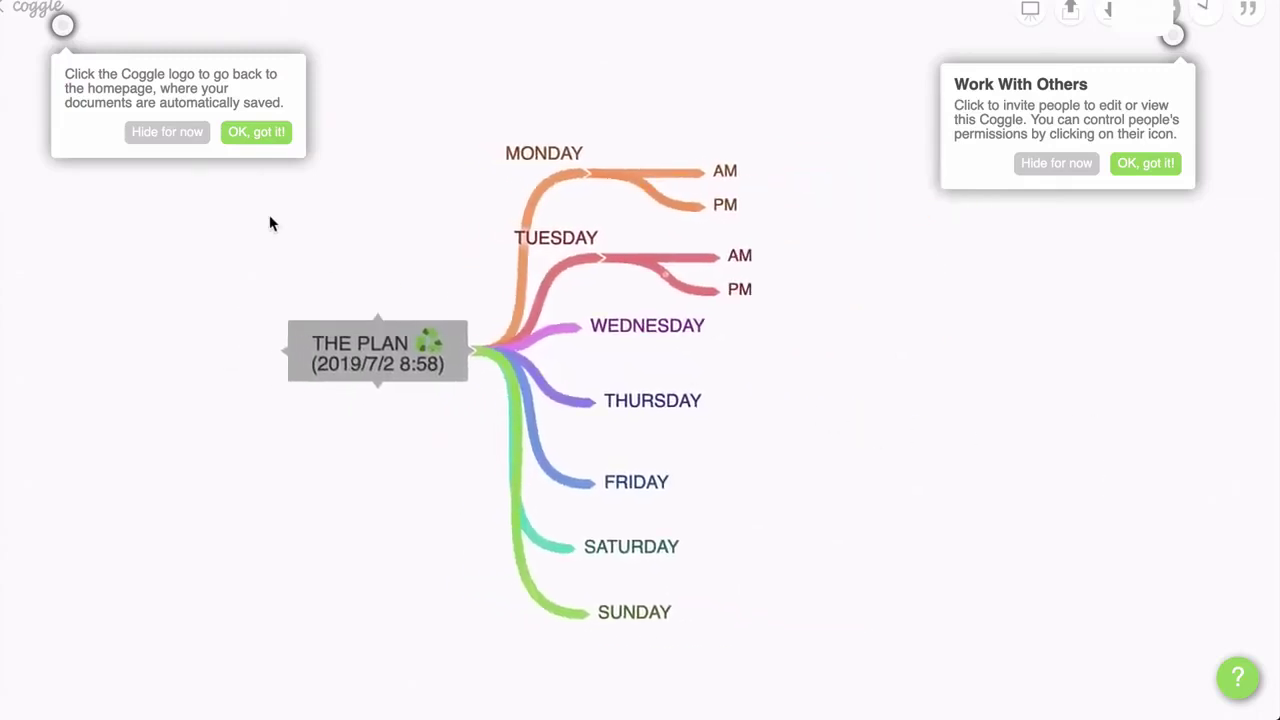
click(165, 131)
click(1024, 164)
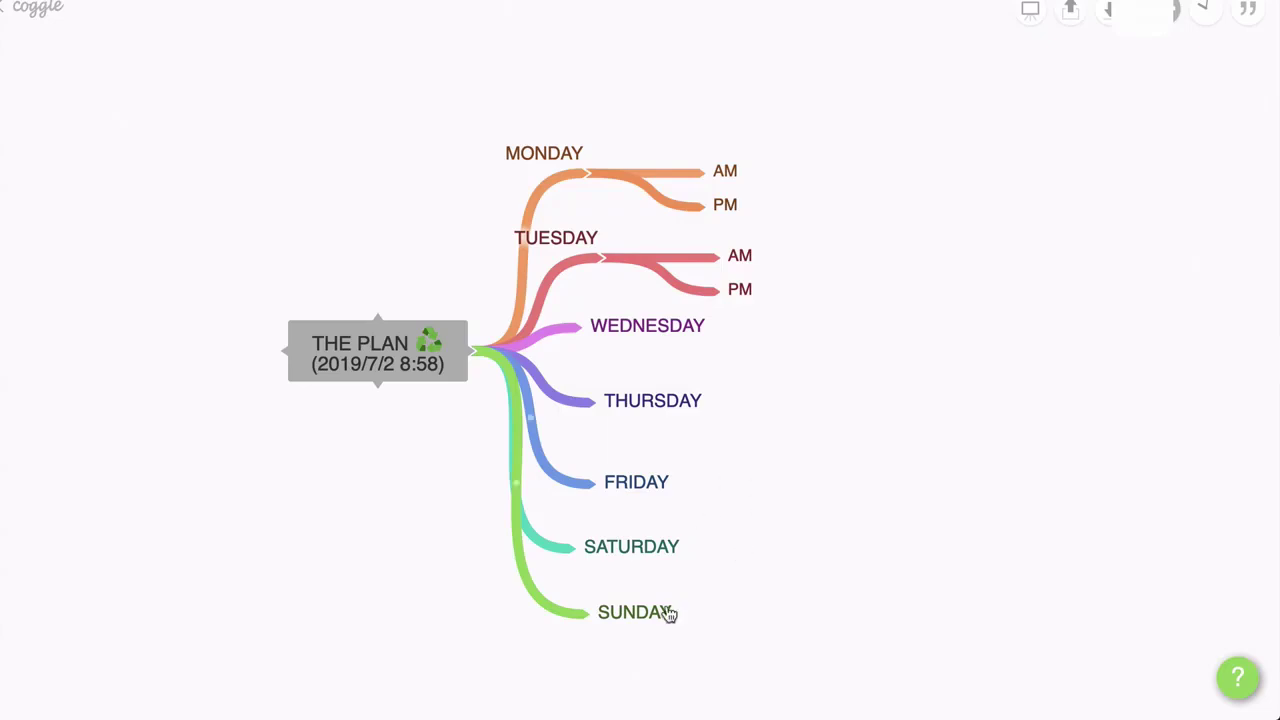
Transplant the SUNDAY branch to hang from THE PLAN's left side
mouse_move(634, 625)
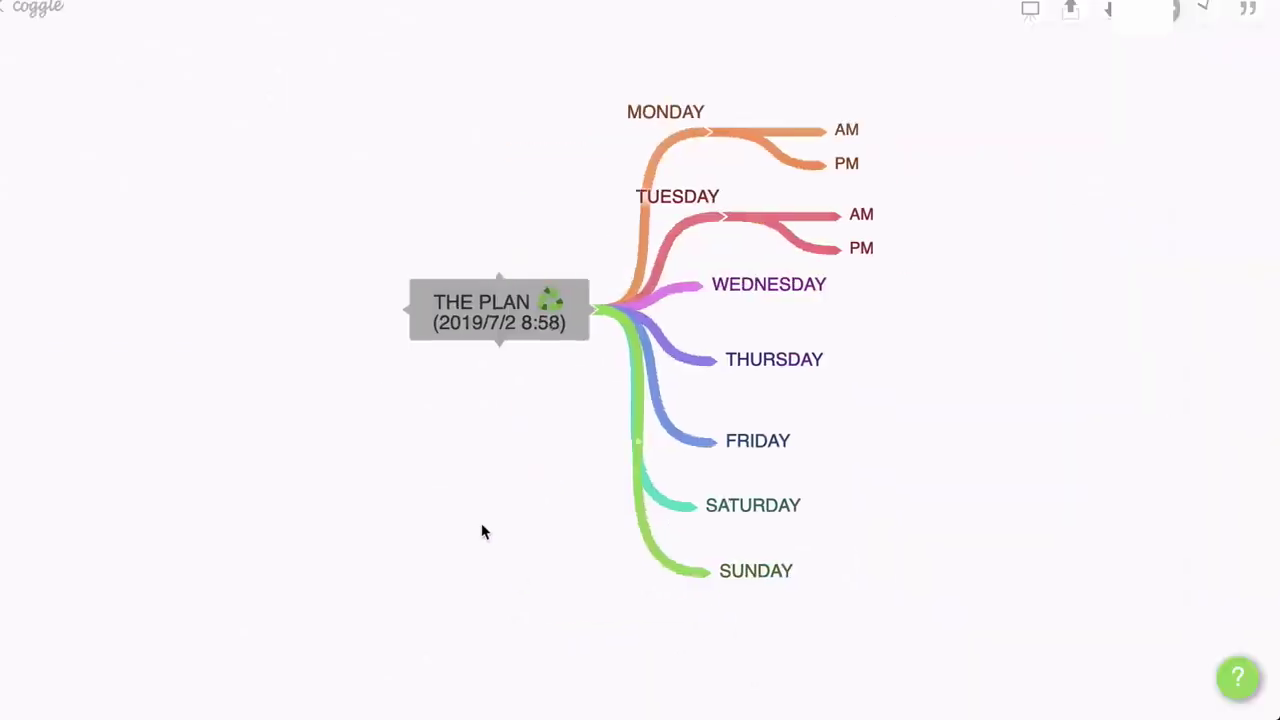
mouse_move(717, 573)
right_click(720, 584)
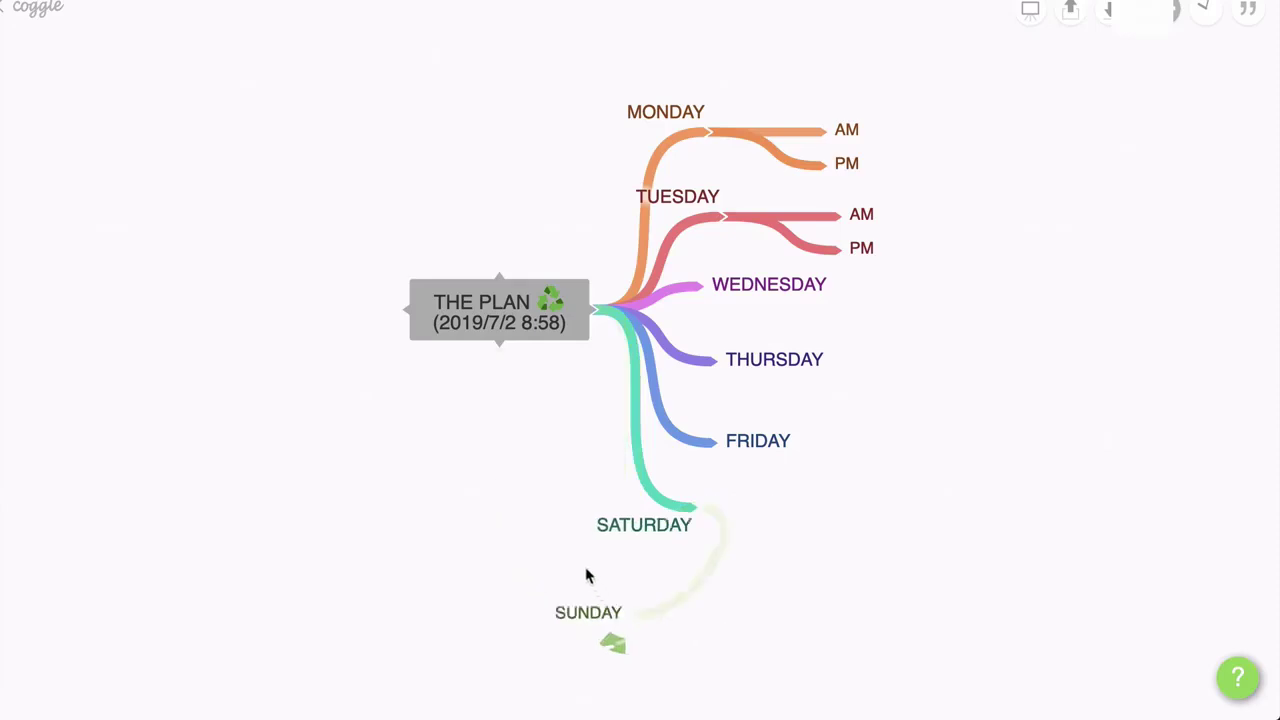
drag(587, 576, 515, 406)
mouse_move(547, 417)
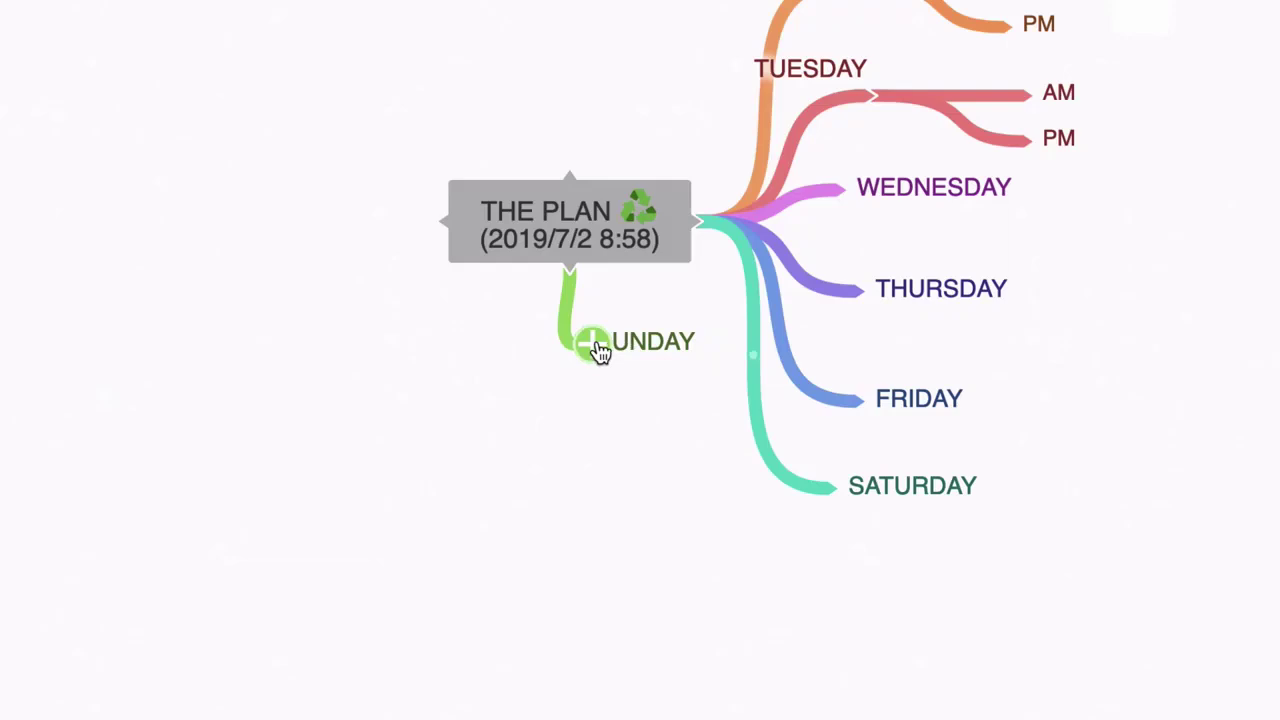
click(598, 350)
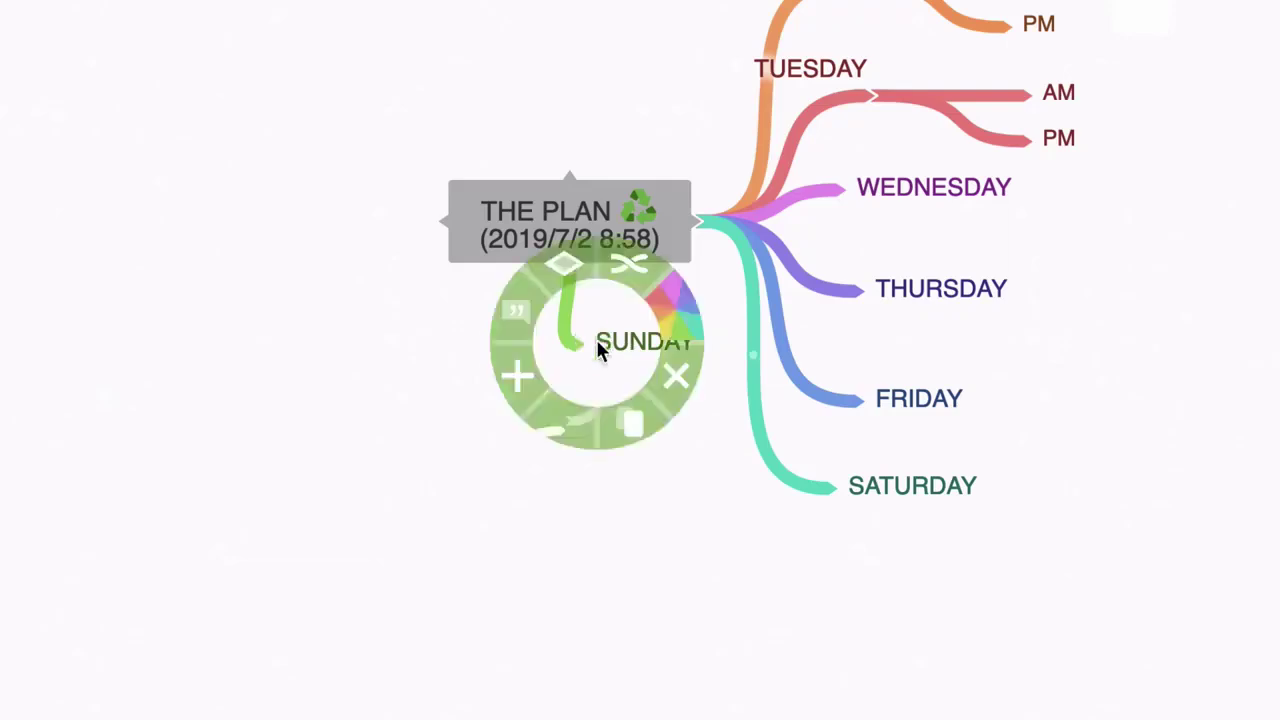
drag(526, 446, 390, 338)
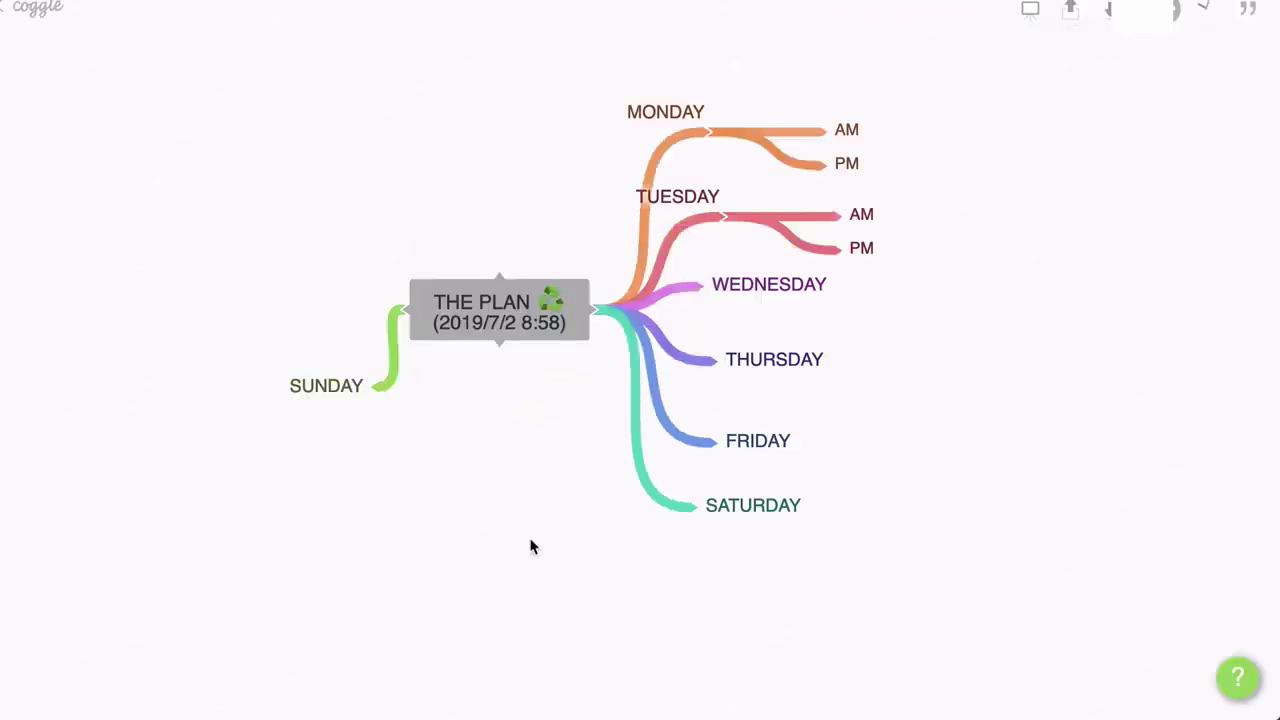